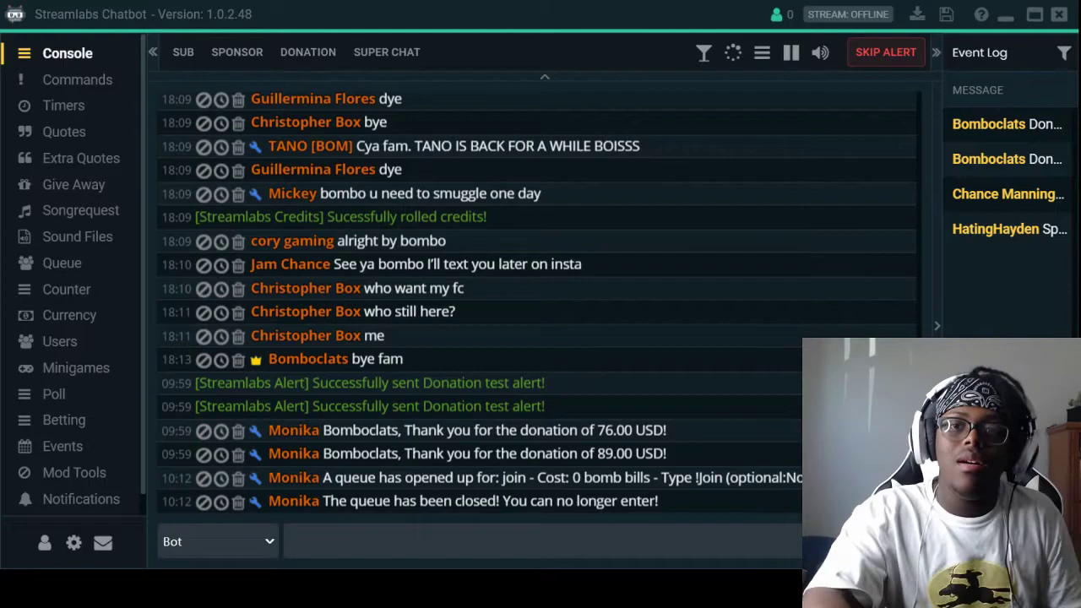
Show the Commands list with custom commands like !discord, donation, like and sub
scroll(478, 393, up, 10)
scroll(478, 393, up, 10)
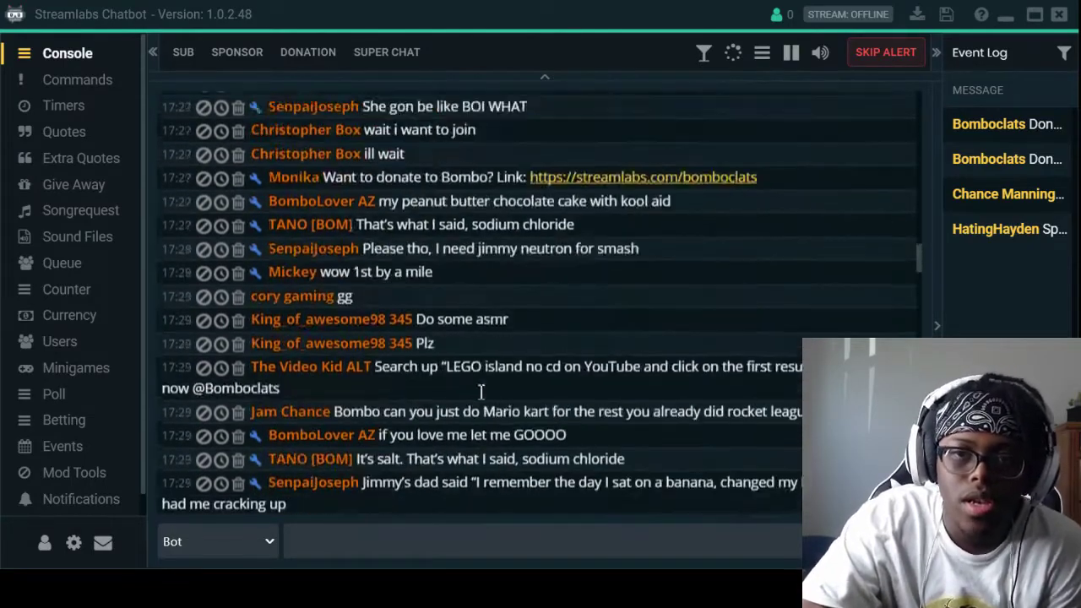
scroll(478, 393, up, 10)
scroll(478, 393, up, 4)
scroll(478, 392, down, 10)
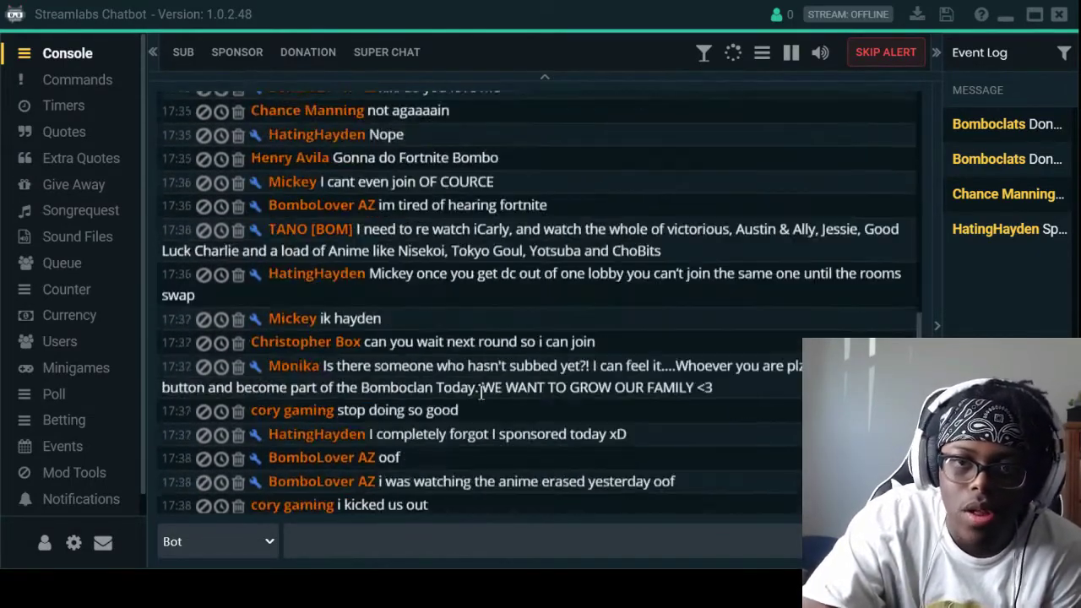
scroll(478, 393, down, 10)
scroll(481, 392, down, 10)
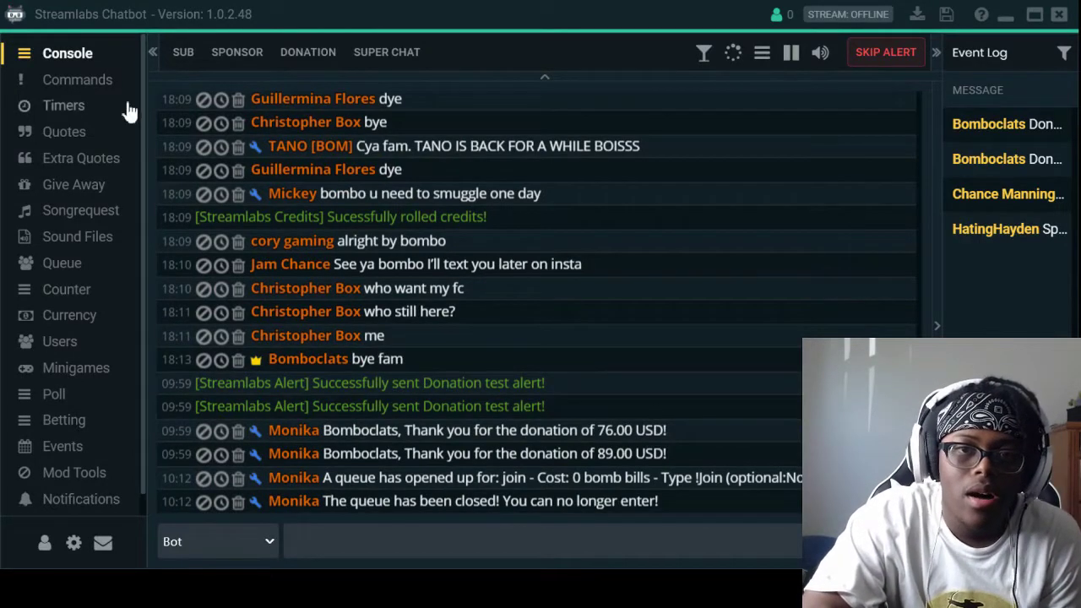
click(107, 81)
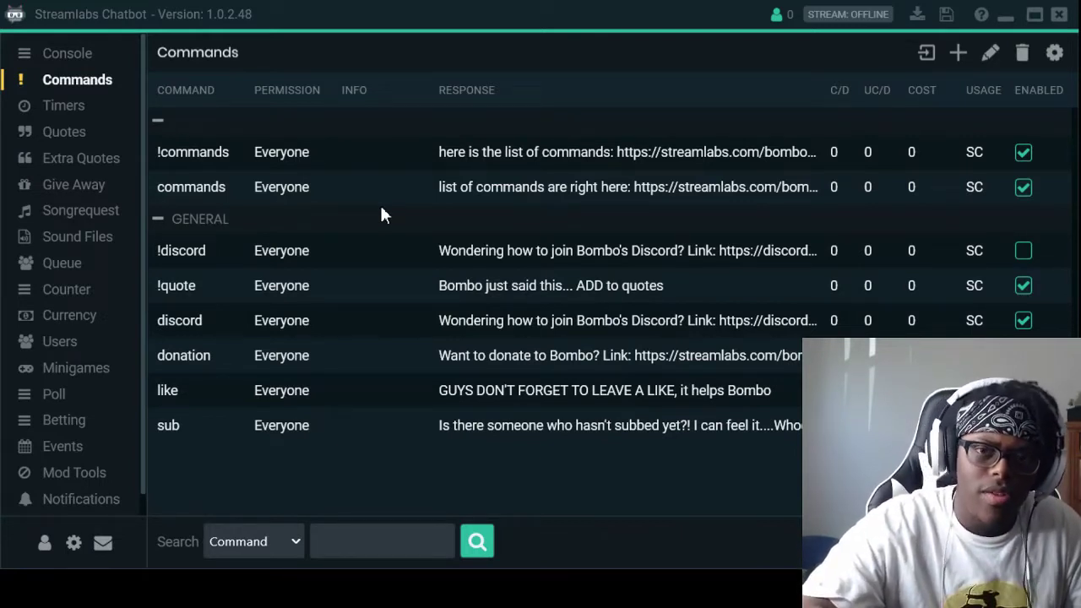
View the timers list and the single saved quote, ending on the empty Extra Quotes page
click(66, 107)
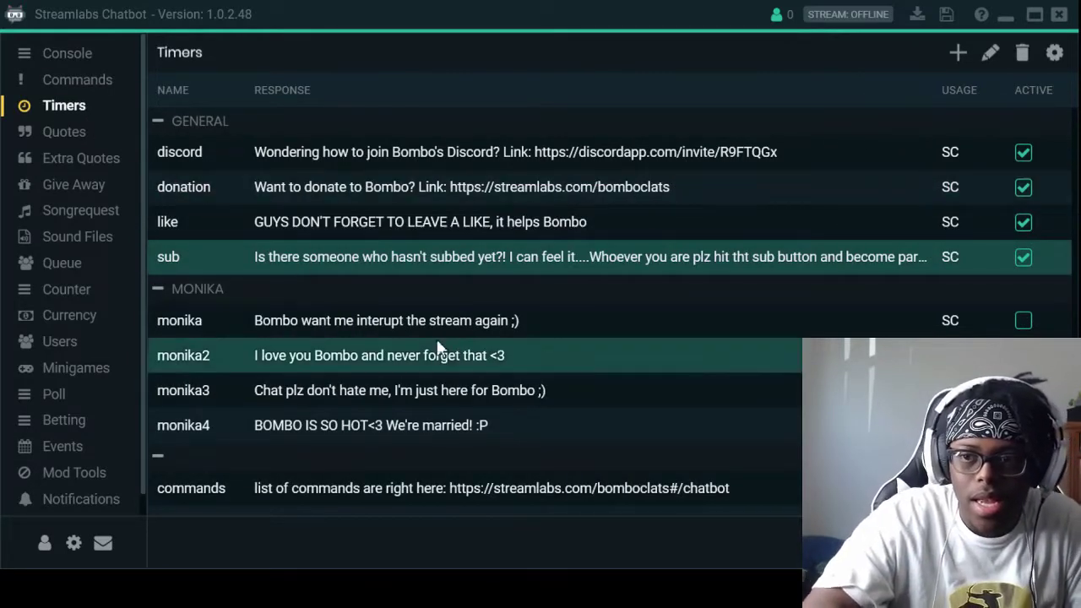
click(84, 133)
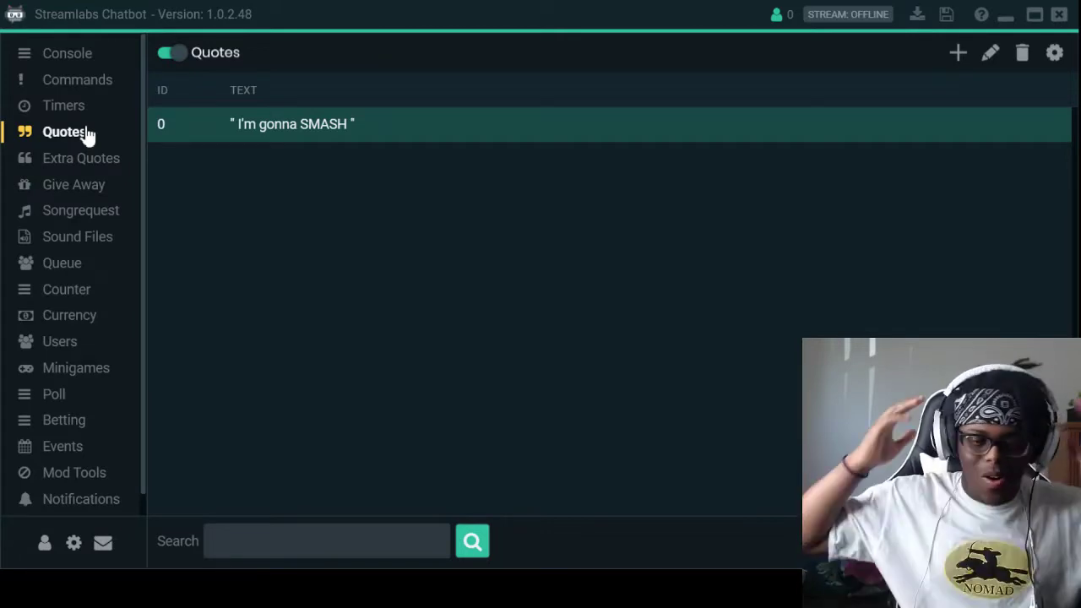
click(97, 166)
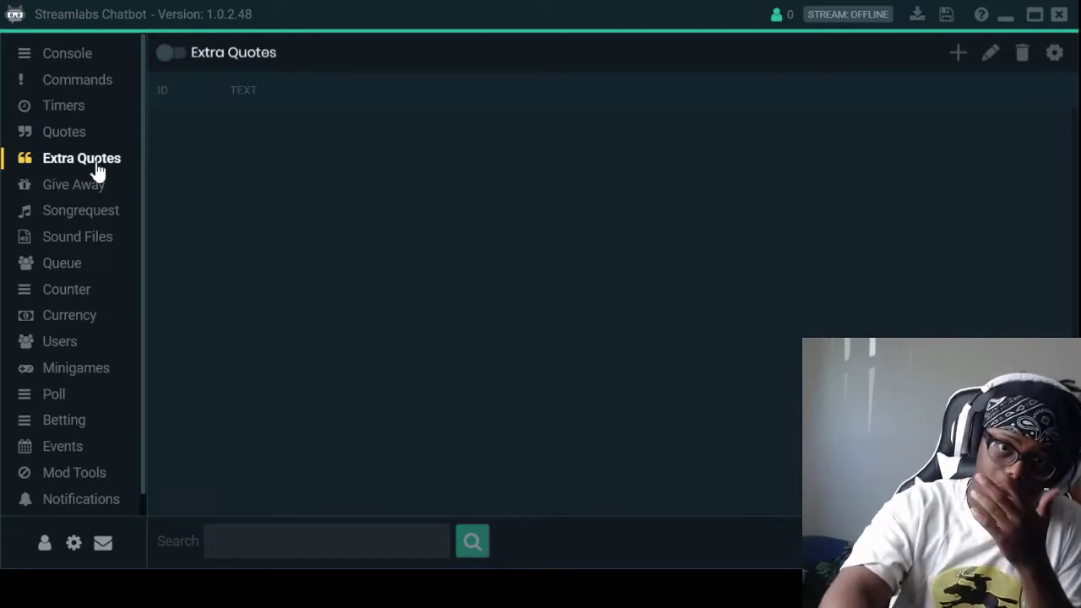
Show the Giveaway page with its default !raffle entry command and no entrants
click(95, 187)
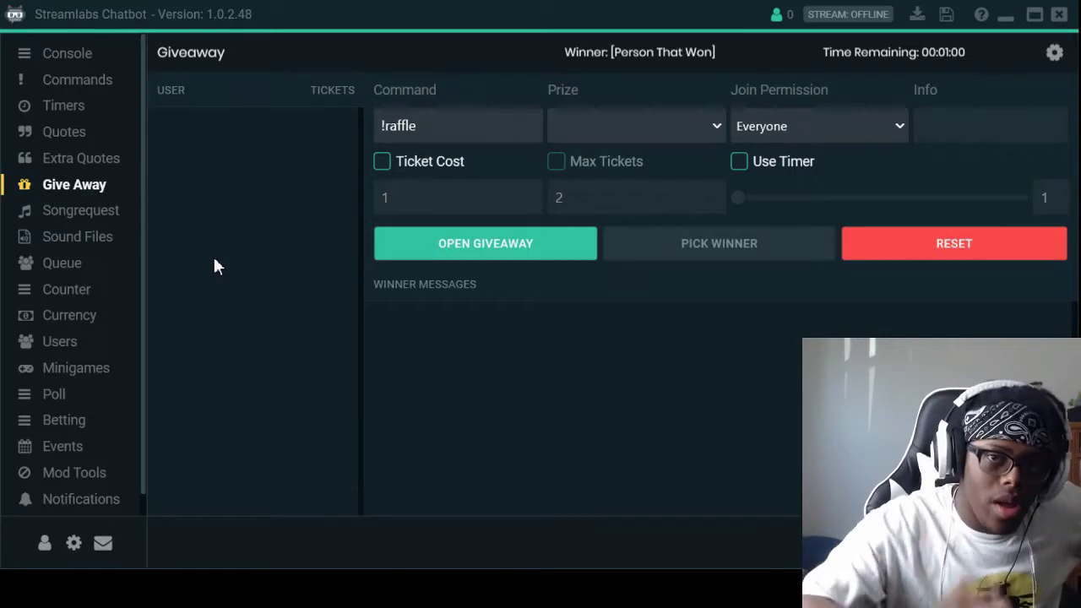
Look over the global Songrequest settings and costs, then move on to Sound Files
click(114, 213)
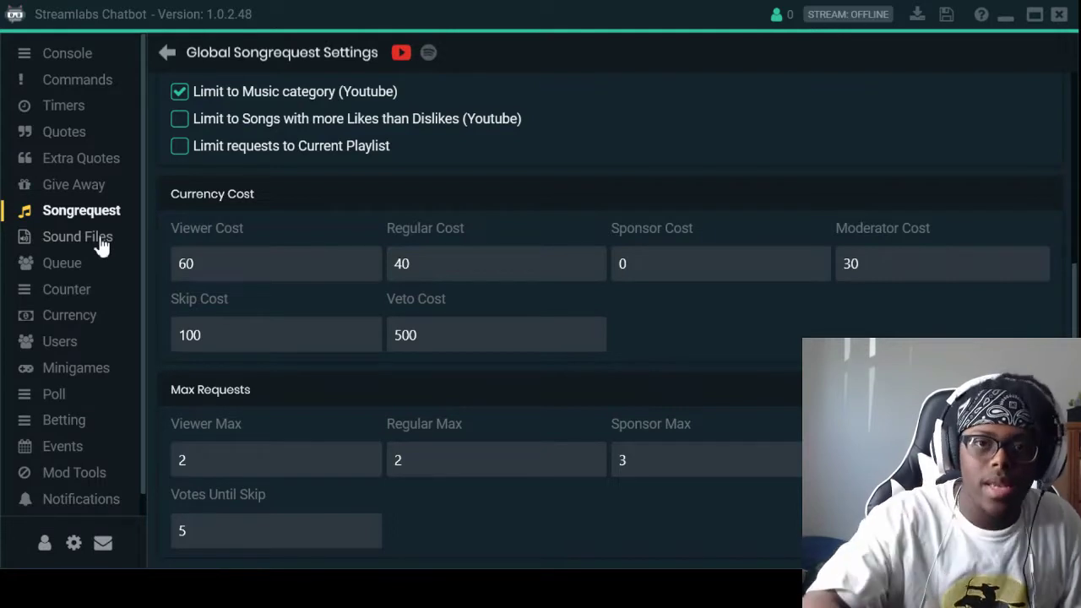
click(102, 245)
Show the Queue page titled 'people' with the !Join command, max size 20
click(93, 269)
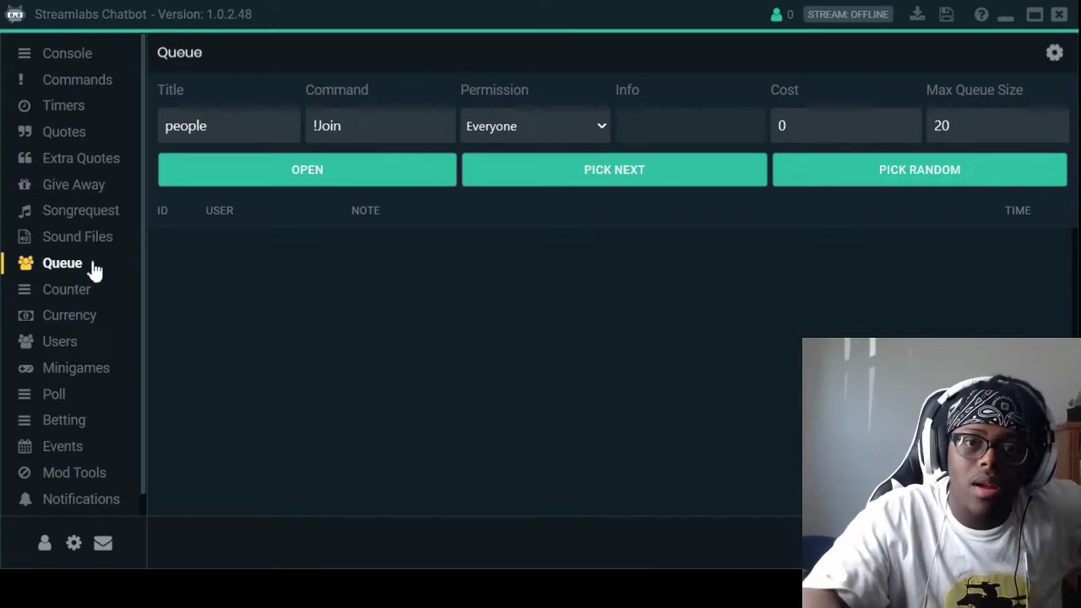
Show the Counter page with the !death command and 'Deaths: #' template at 0
click(91, 290)
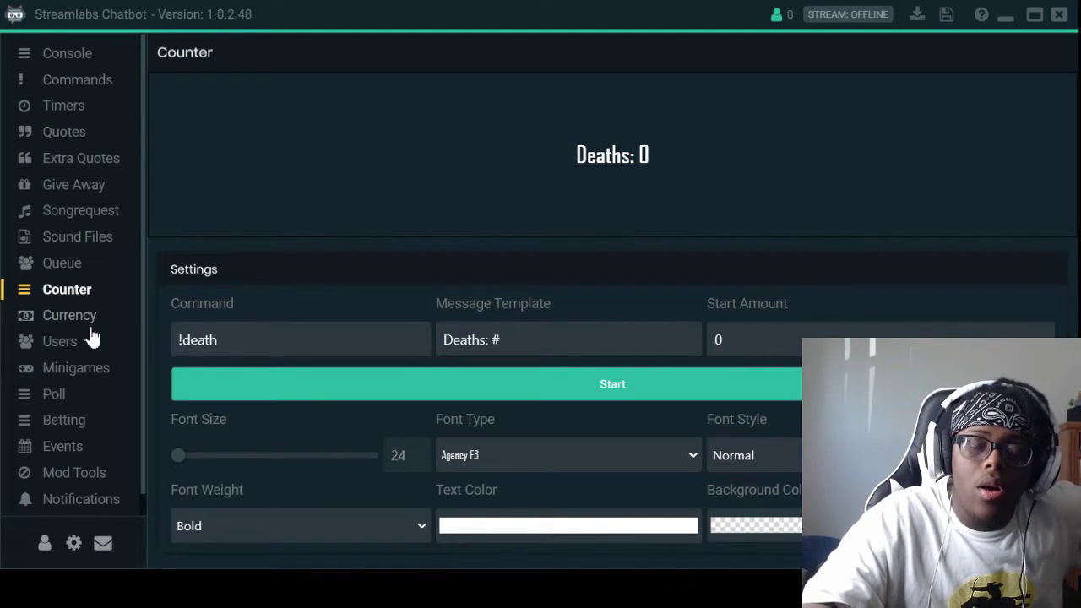
Review the 'bomb bills' currency settings: !bills command, live payout 5, regulars at 1000 points
click(92, 327)
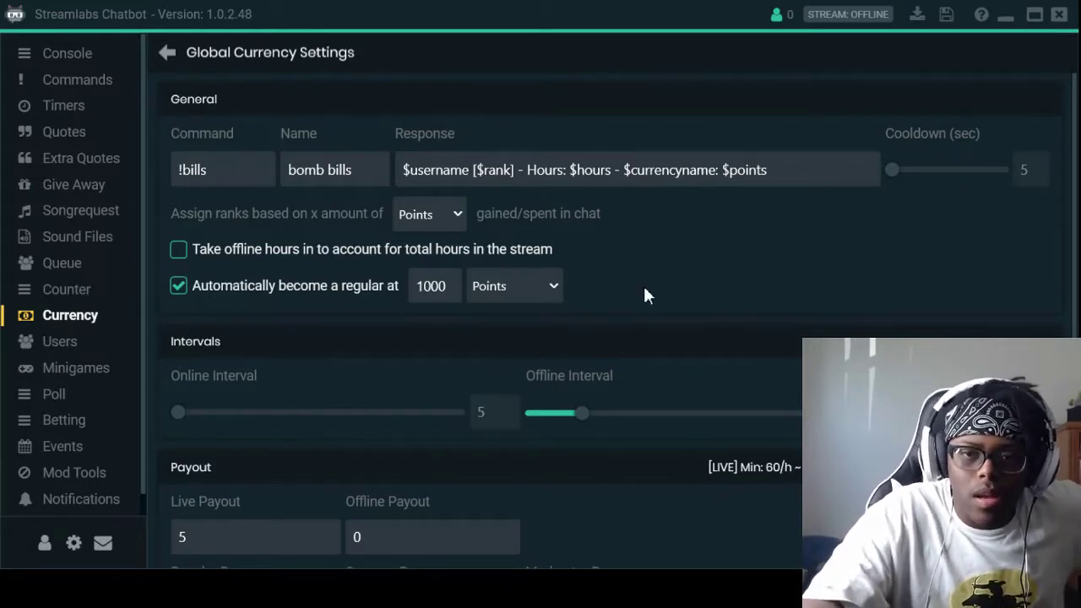
scroll(645, 295, down, 5)
scroll(644, 294, up, 5)
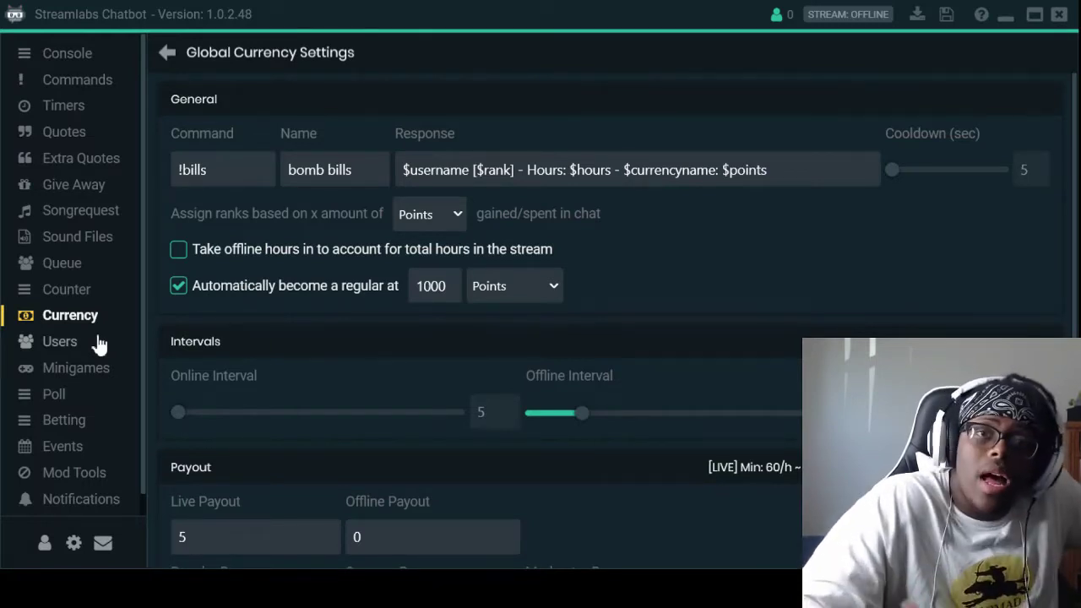
click(98, 343)
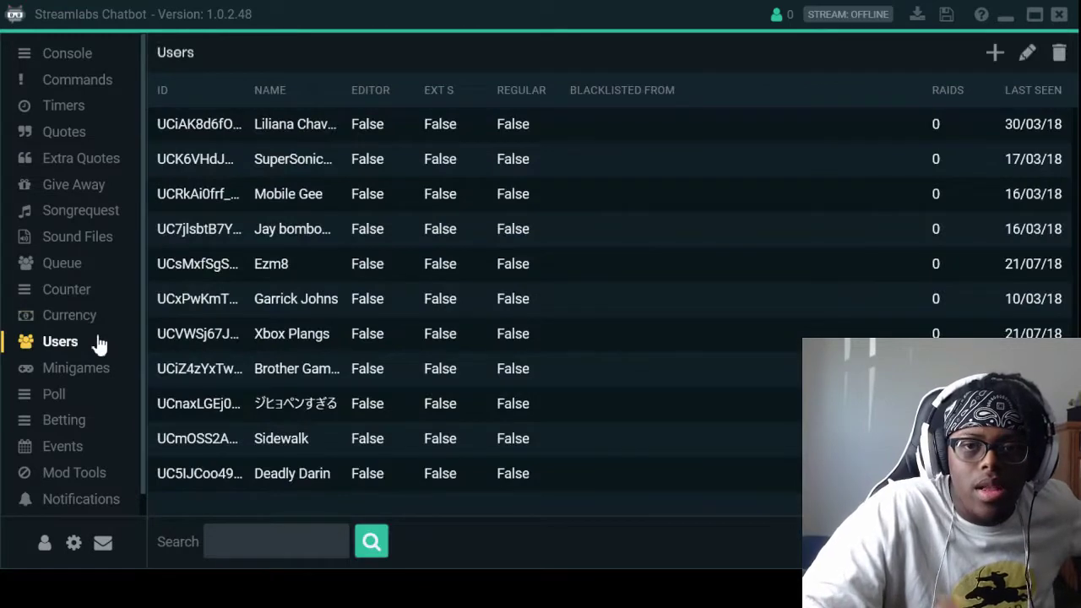
click(476, 161)
scroll(551, 123, up, 1)
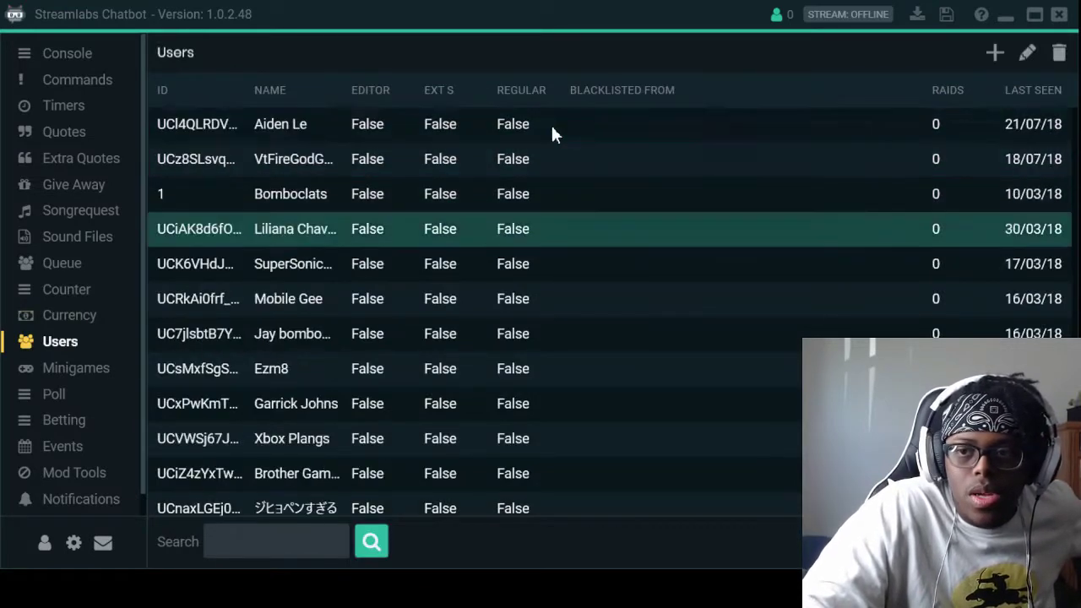
scroll(550, 123, down, 5)
scroll(416, 280, down, 3)
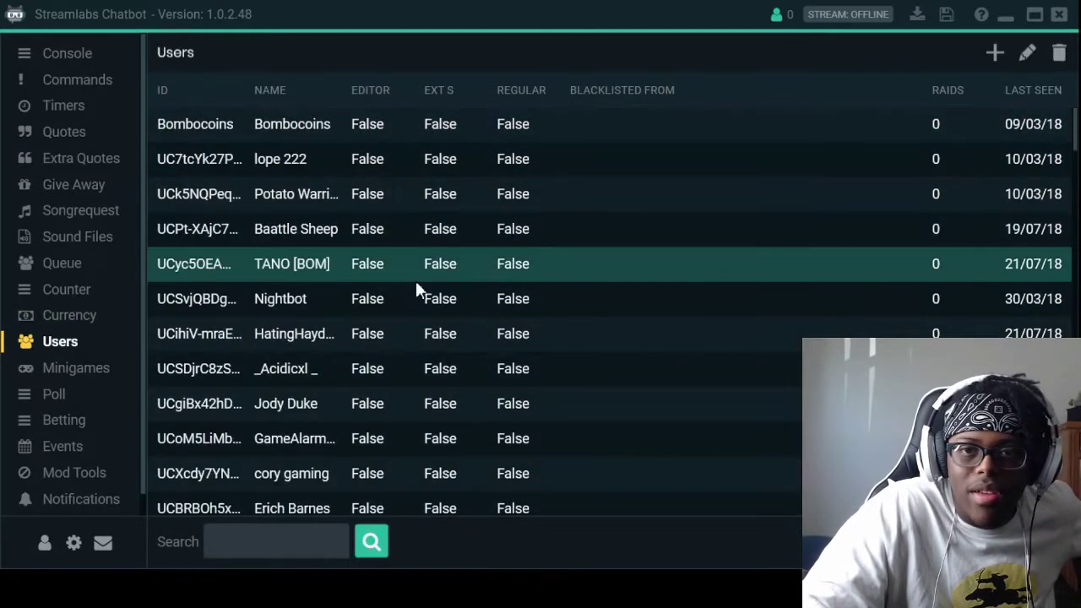
scroll(352, 355, down, 3)
scroll(352, 350, down, 3)
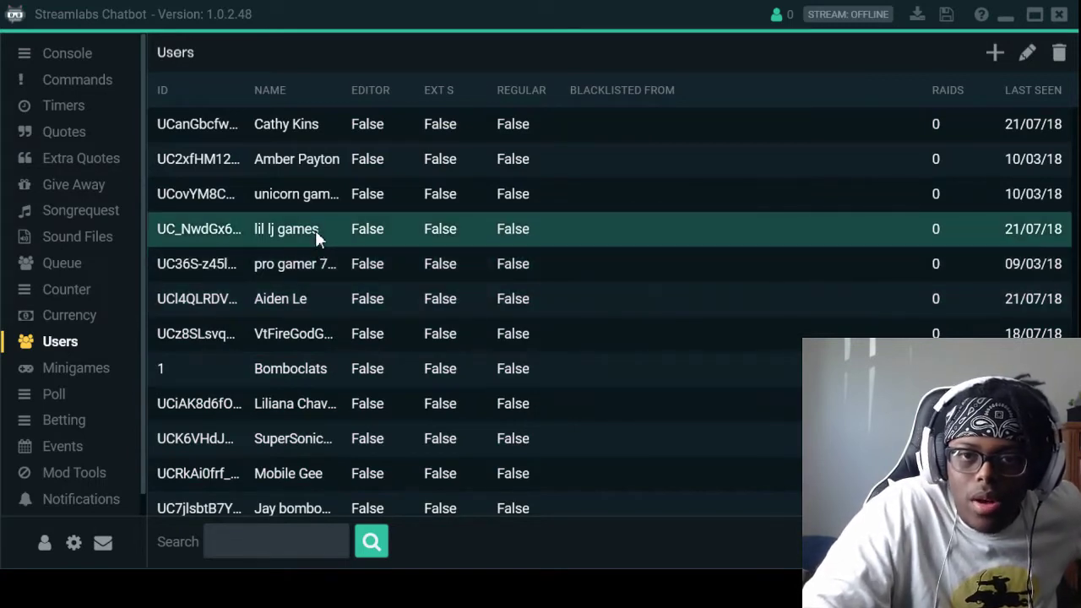
scroll(312, 196, down, 5)
scroll(311, 197, down, 5)
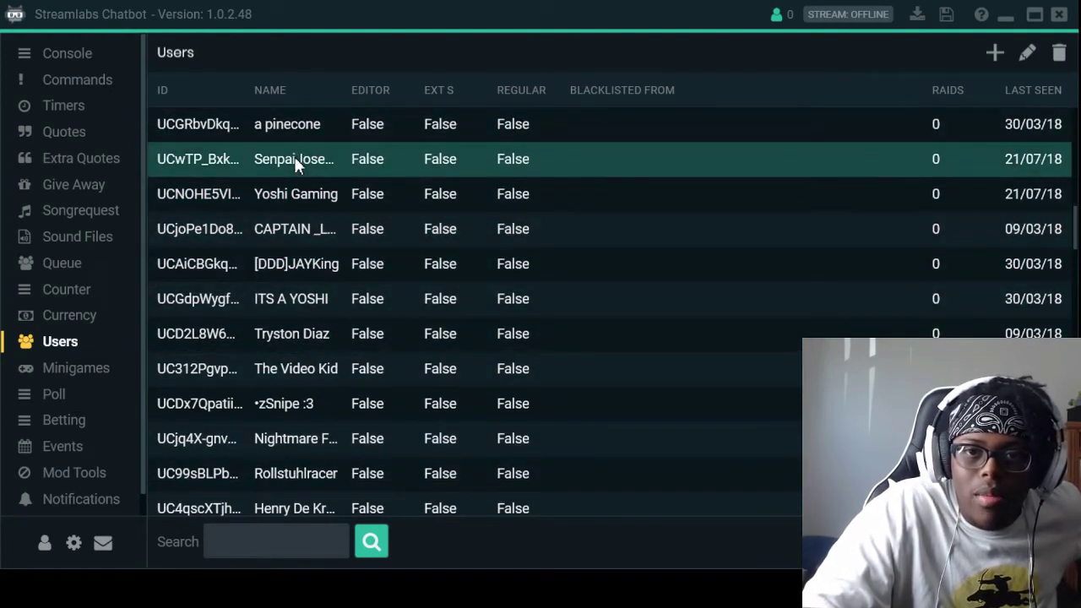
scroll(295, 165, up, 5)
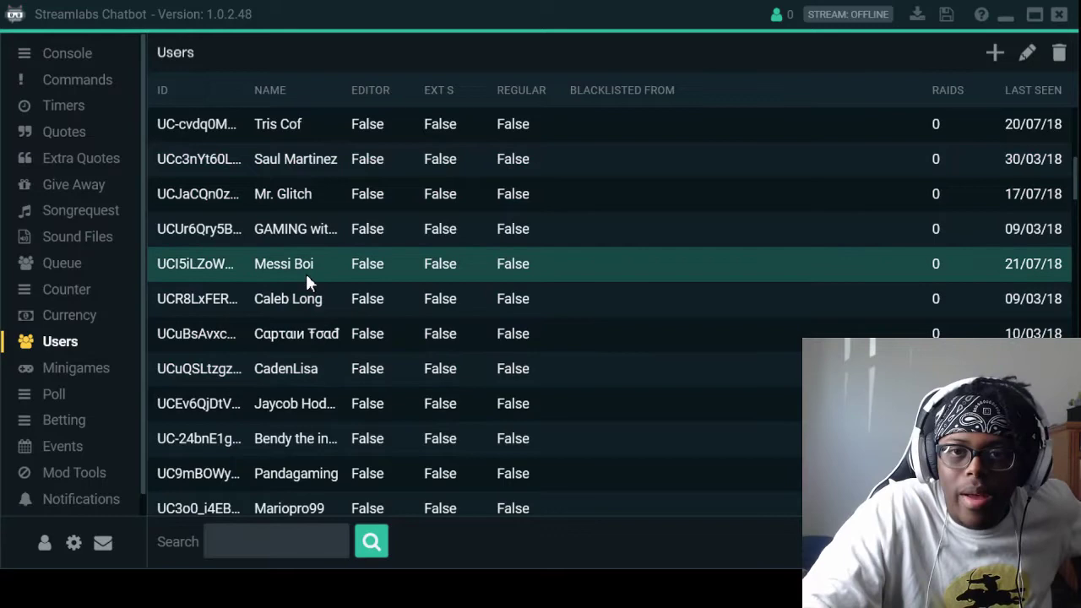
scroll(306, 274, up, 1)
scroll(305, 271, up, 3)
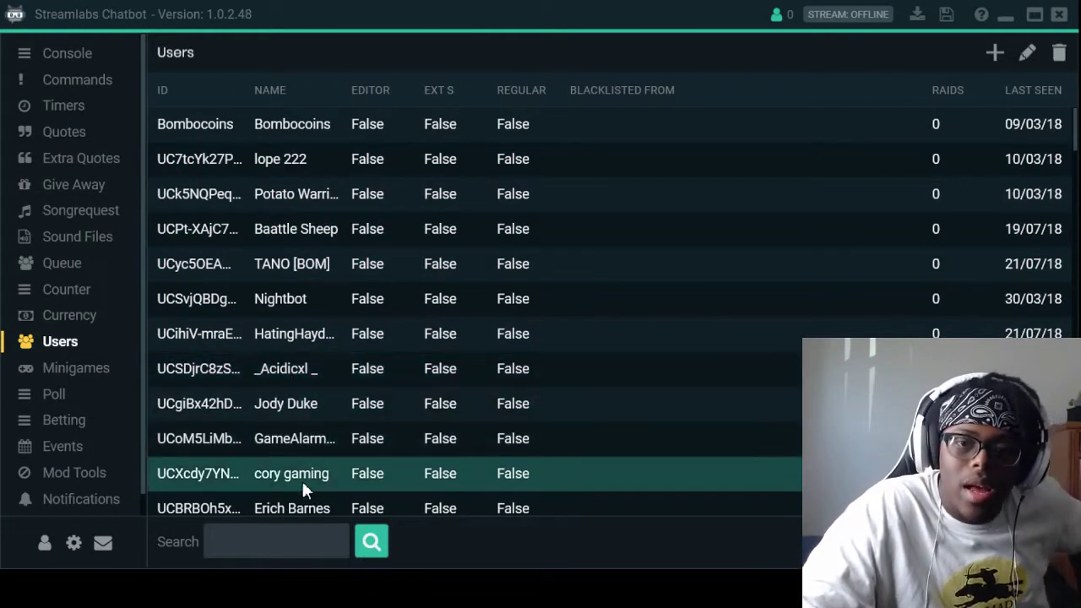
Review the Heist, Duel, Free For All and Boss Battle settings, then reach the Poll page
click(91, 372)
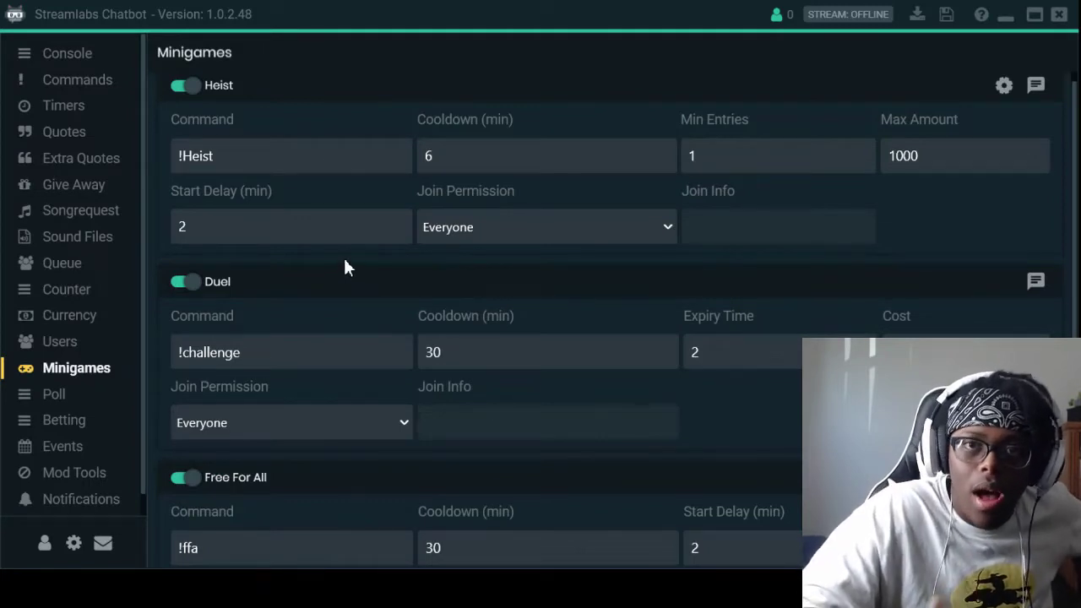
scroll(346, 268, down, 2)
scroll(348, 258, down, 1)
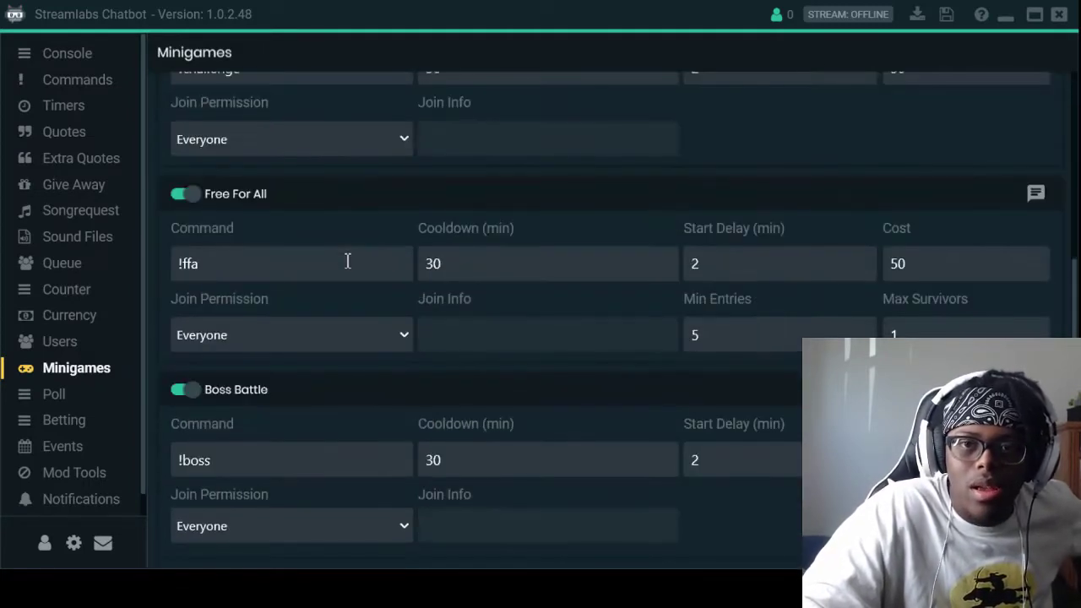
scroll(347, 261, up, 3)
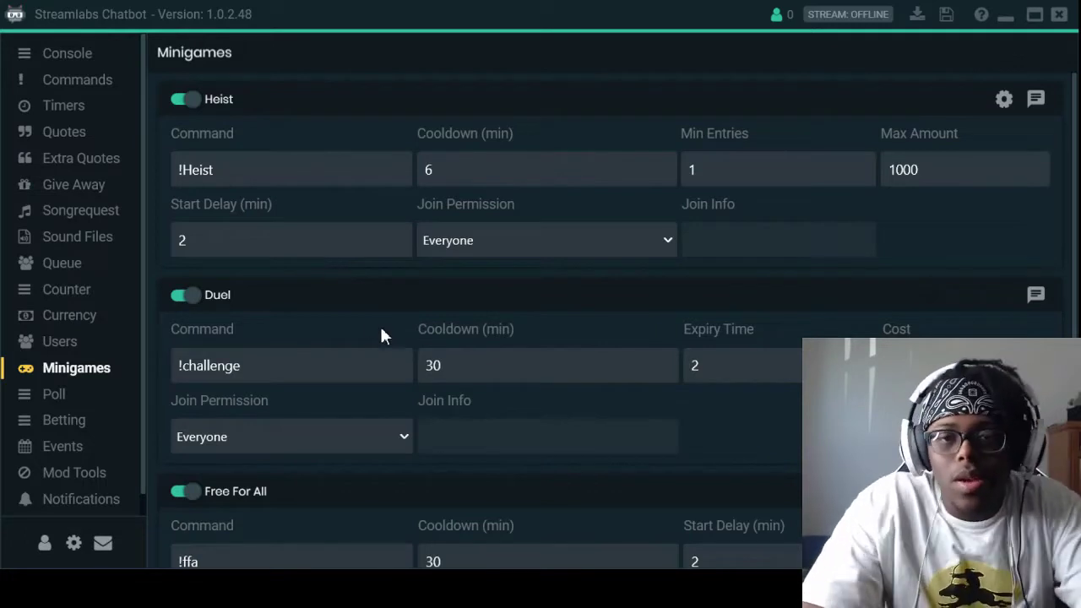
scroll(381, 335, down, 1)
scroll(382, 337, down, 3)
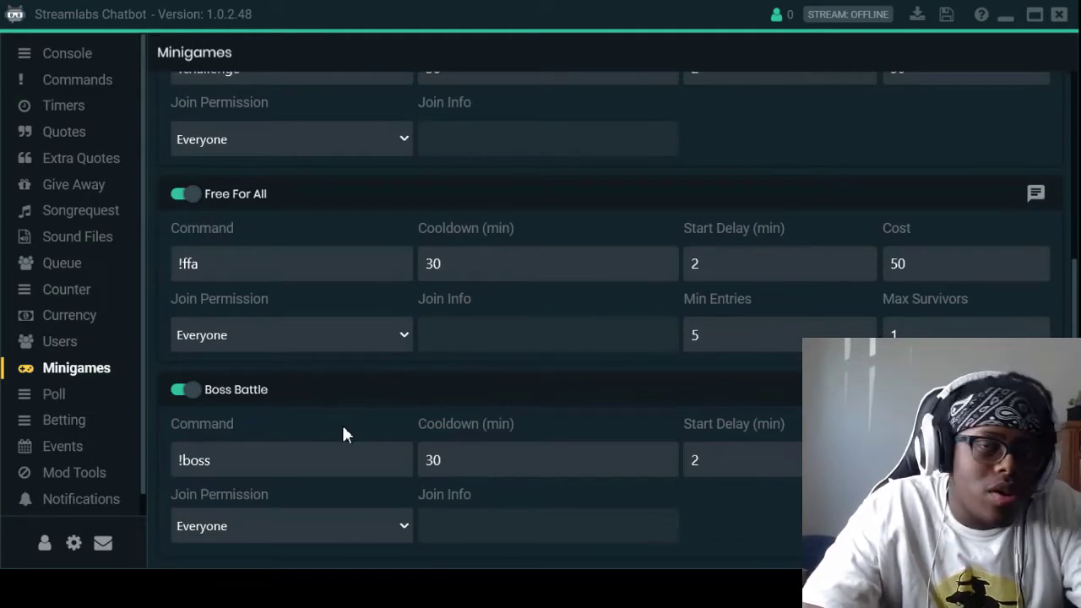
click(93, 397)
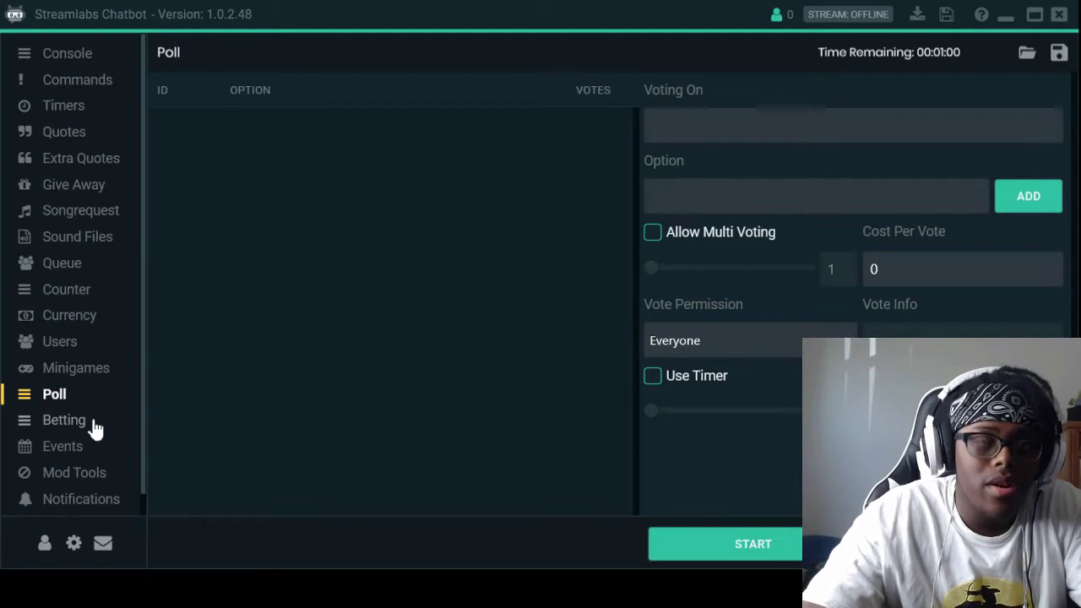
Show the Betting page: no options, 10% payout, minimum bet 1
click(95, 430)
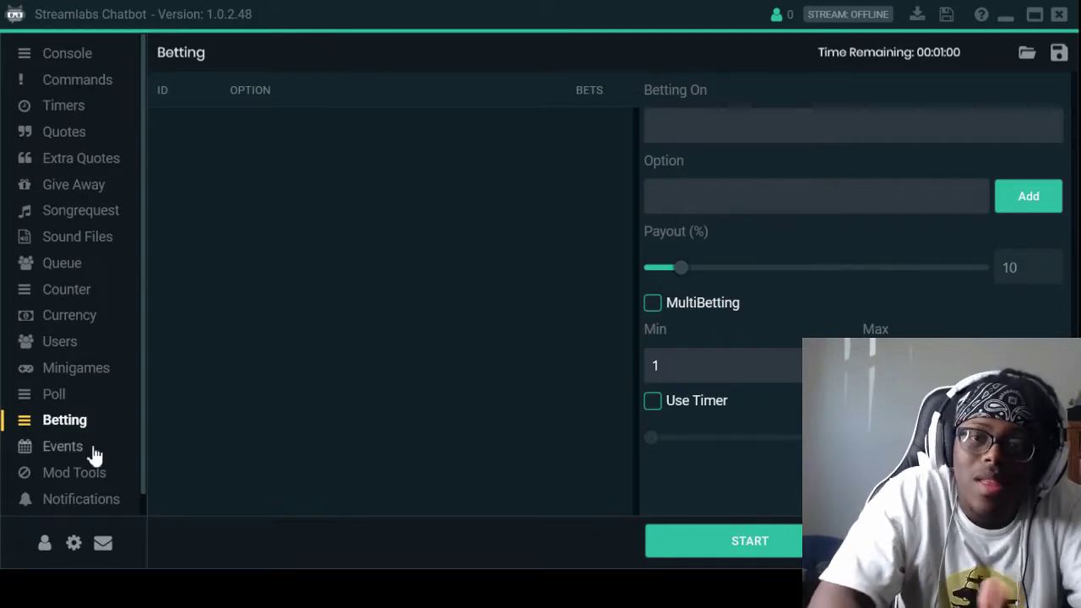
Show the empty Events list of username-triggered sound events
click(94, 455)
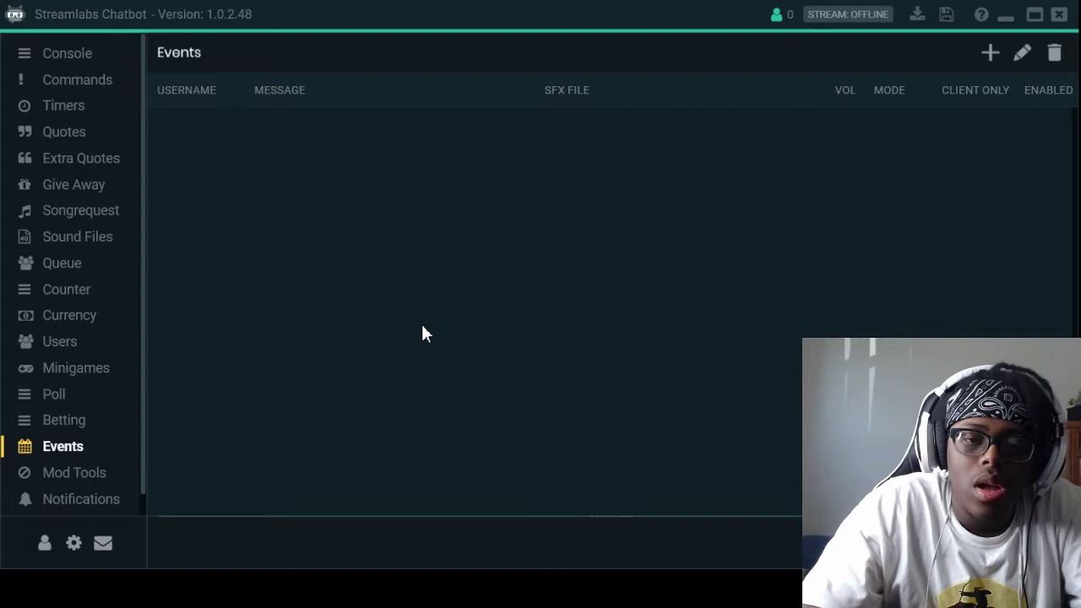
Review the Mod Tools page: only Symbol Protection on; caps, link and word protection off
click(95, 481)
scroll(374, 371, up, 3)
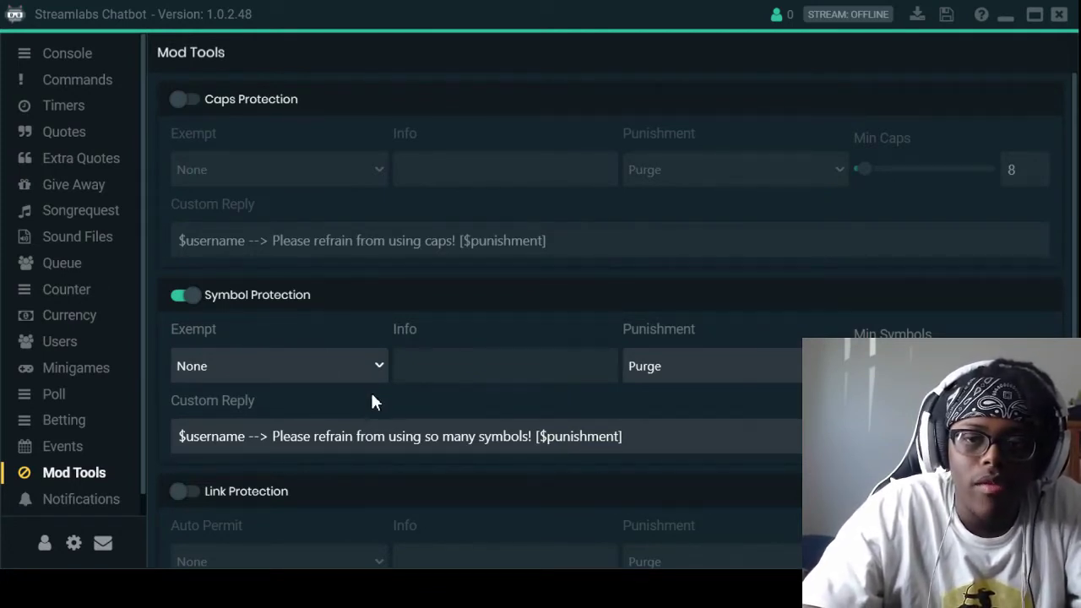
scroll(372, 408, down, 3)
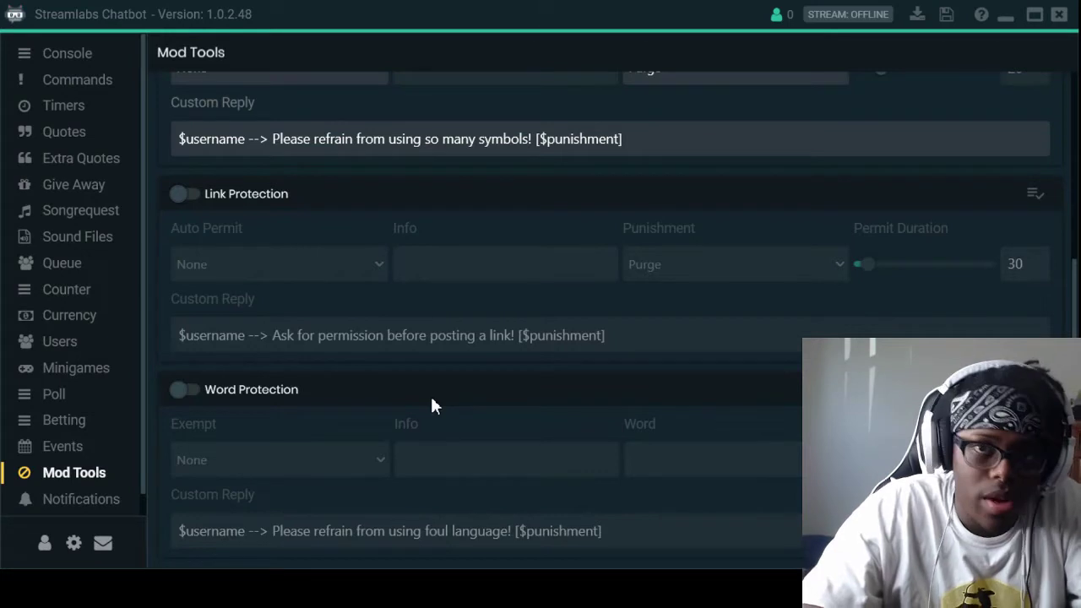
Review the Notifications page: subscriber, Super Chat, sponsor and donation alerts on; Extra Life off
click(97, 517)
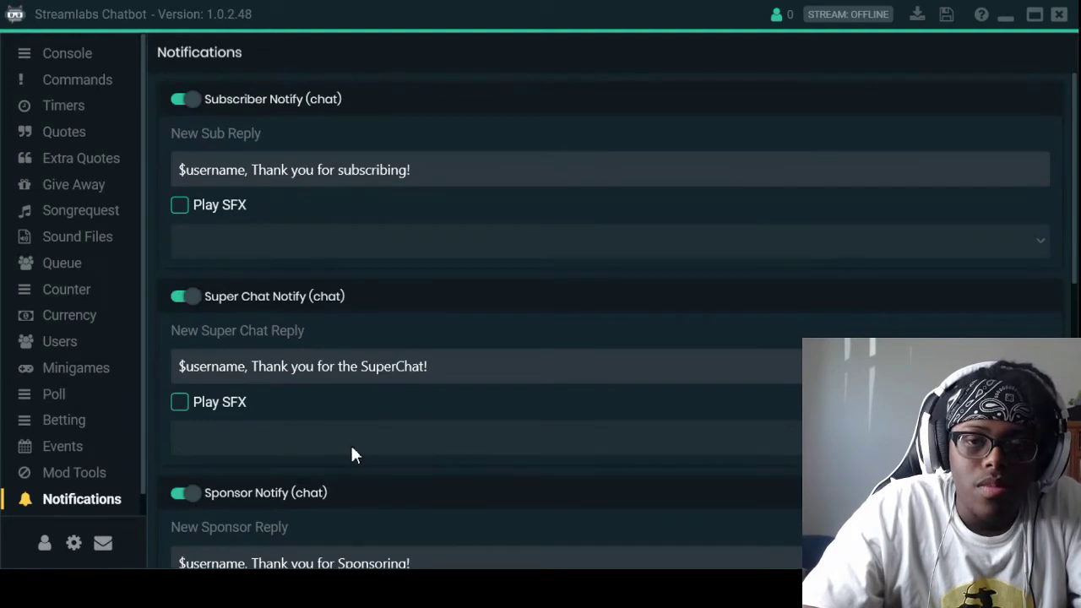
scroll(408, 280, down, 10)
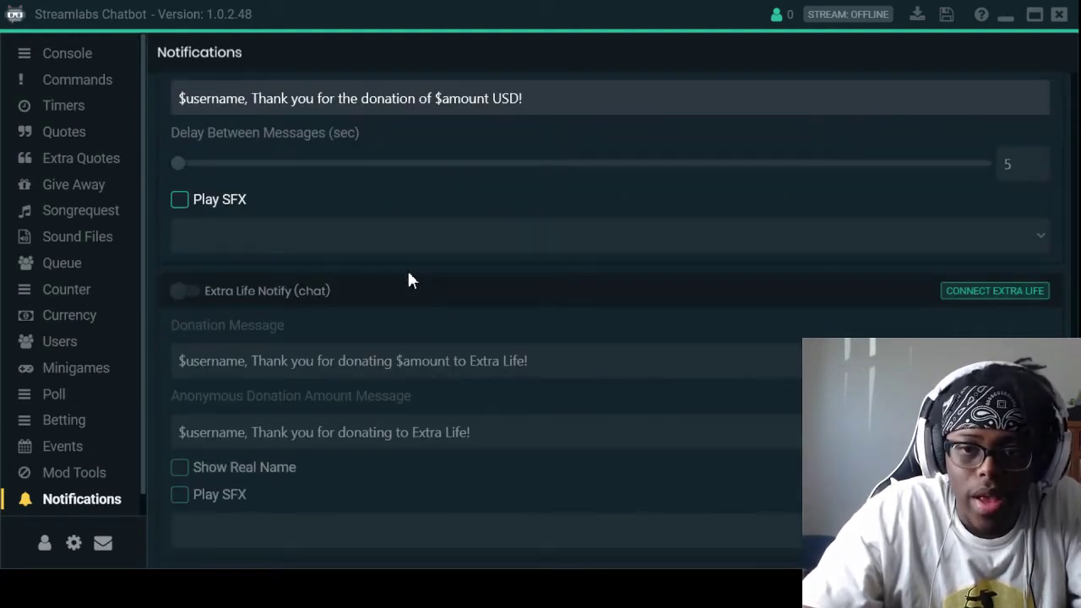
scroll(408, 280, up, 5)
scroll(408, 280, up, 1)
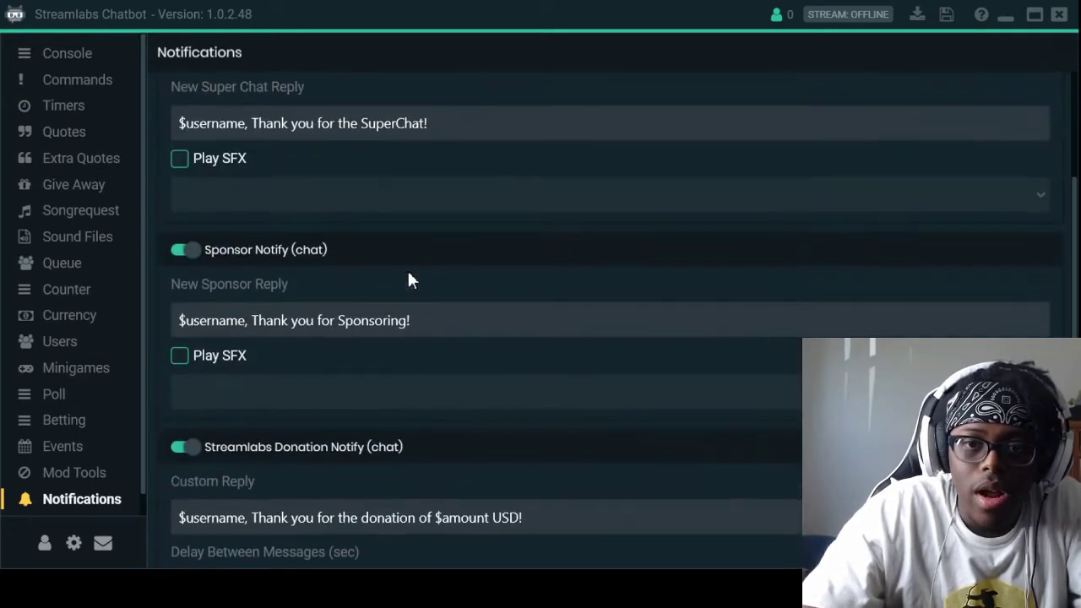
scroll(408, 281, up, 4)
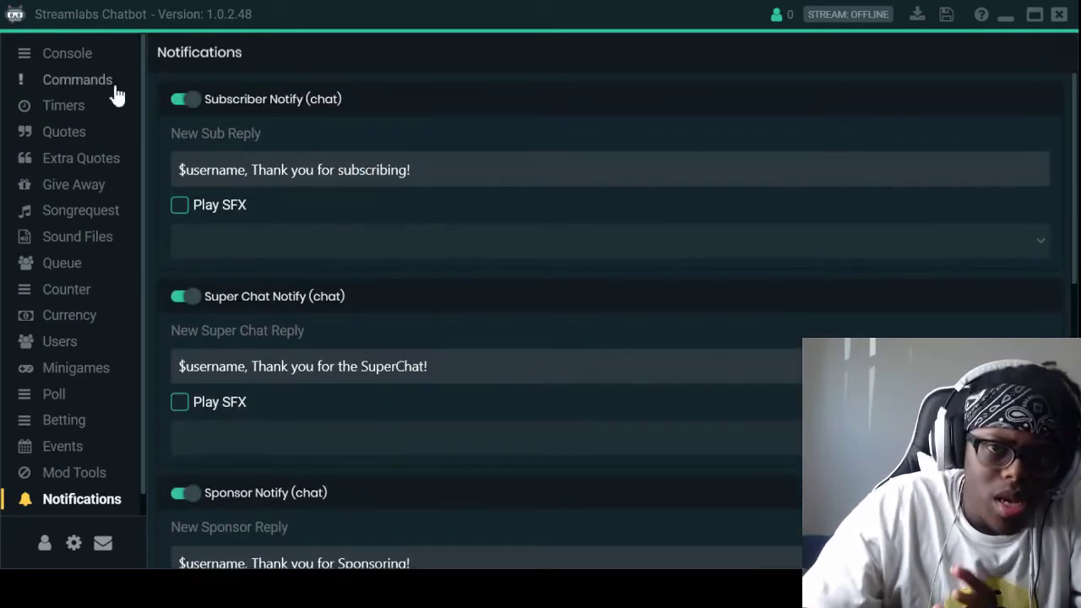
Go back to the Console with its chat log of donation alerts and queue messages
click(105, 52)
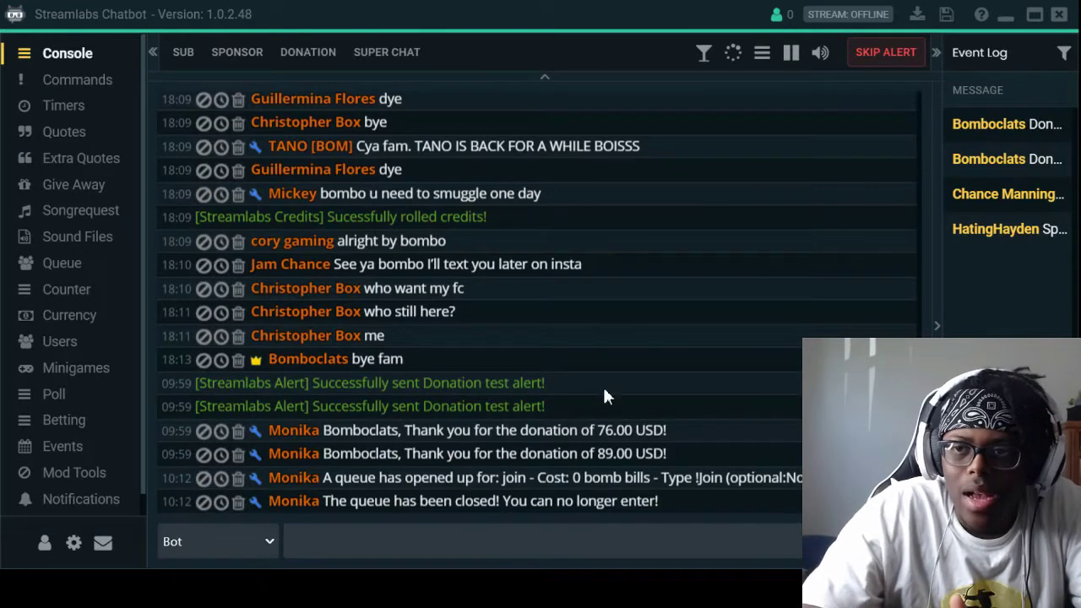